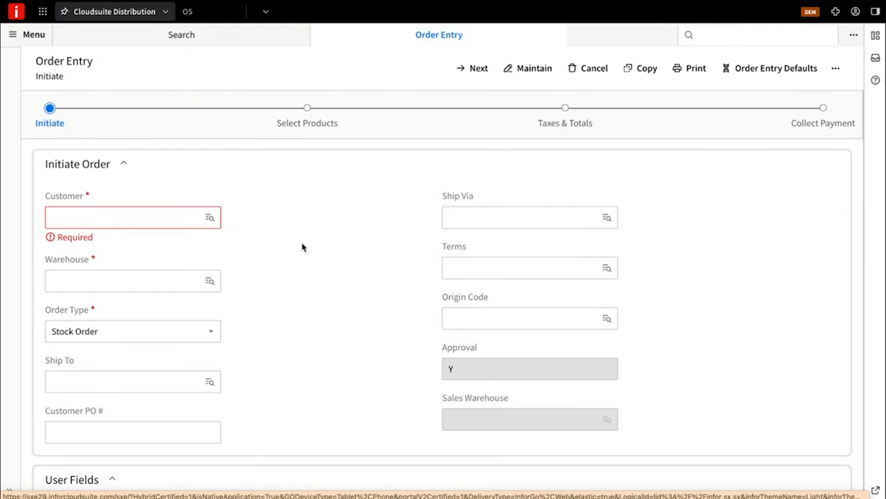
Step: Initiate a Return Merchandise order for the customer MM Electric and continue to the return details
{"action": "left_click", "coordinate": [147, 217]}
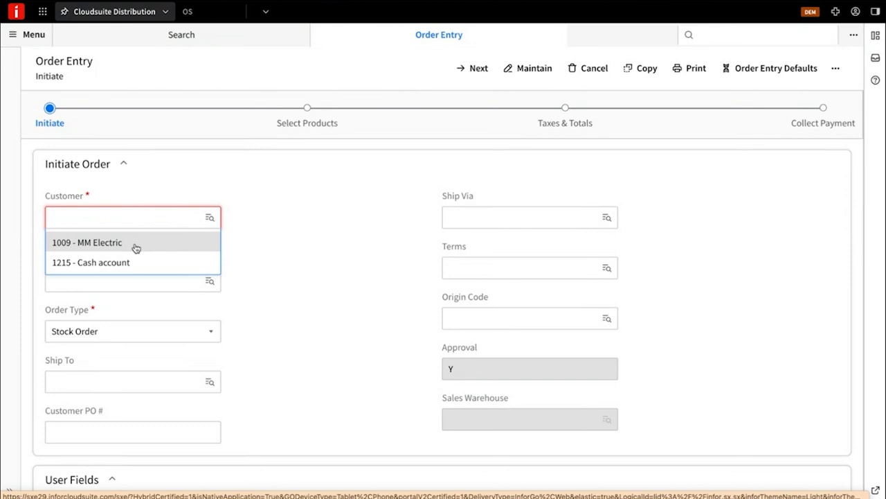
{"action": "left_click", "coordinate": [136, 244]}
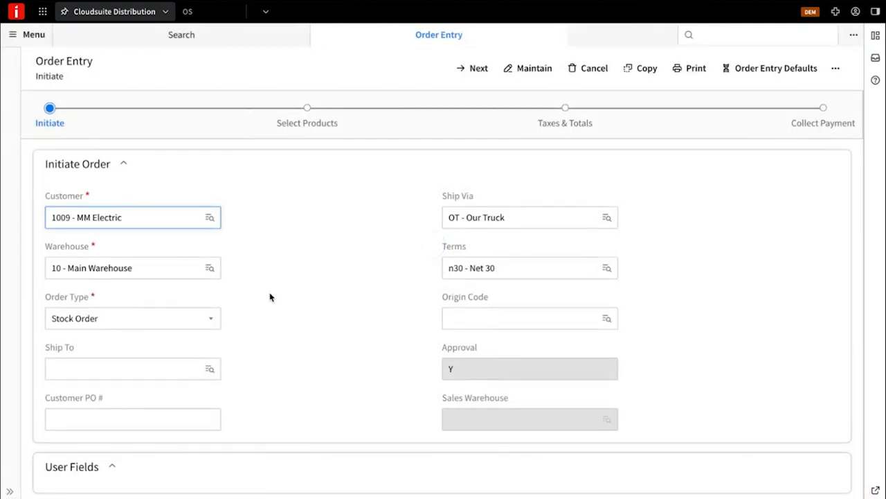
{"action": "left_click", "coordinate": [211, 318]}
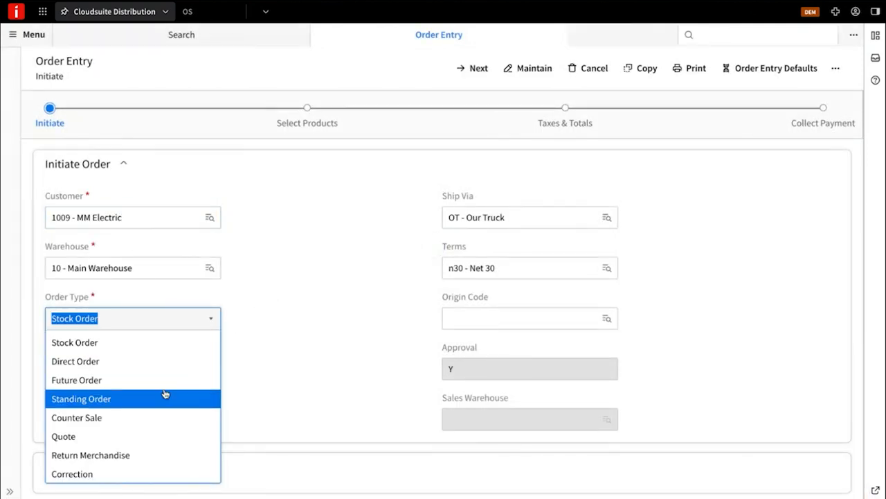
{"action": "left_click", "coordinate": [162, 455]}
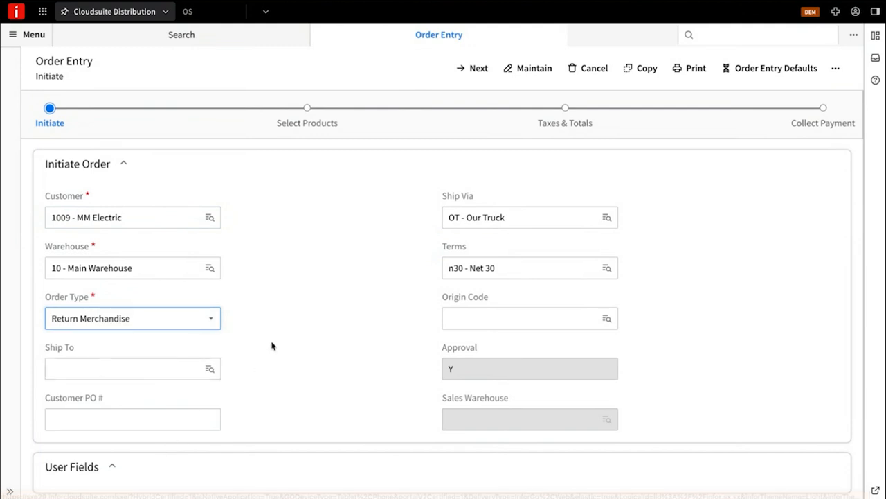
{"action": "left_click", "coordinate": [475, 72]}
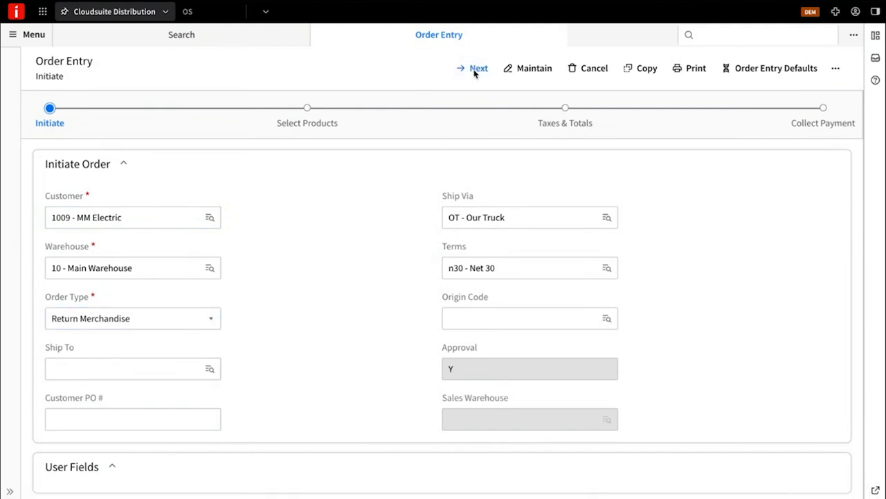
Step: Set the return adjust reason to Return, disable auto-applying credit to the original invoice, and continue without an invoice number
{"action": "left_click", "coordinate": [206, 173]}
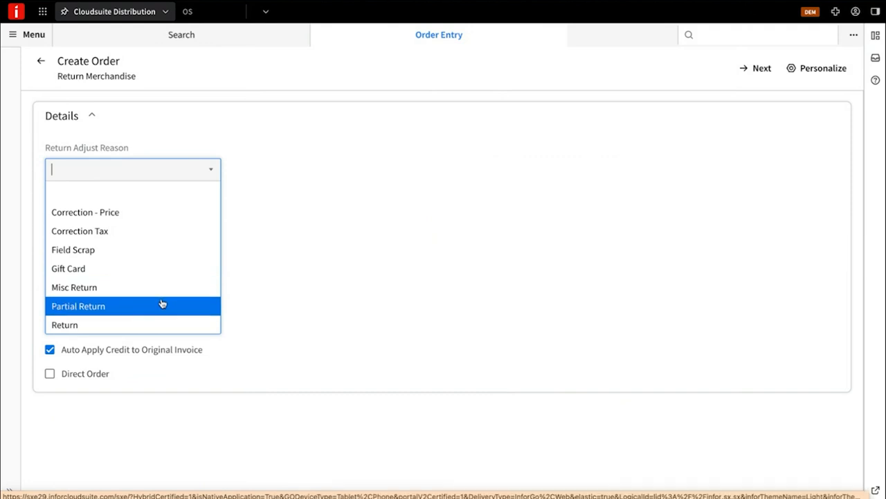
{"action": "left_click", "coordinate": [160, 326]}
{"action": "left_click", "coordinate": [171, 353]}
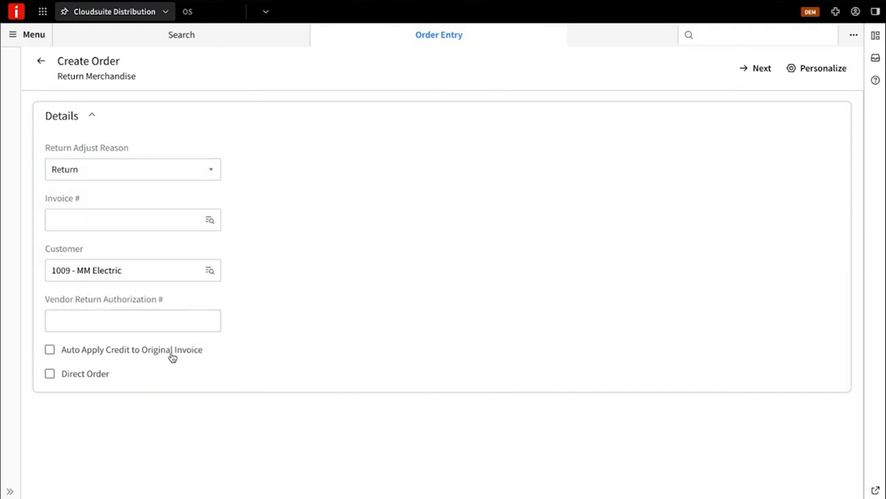
{"action": "left_click", "coordinate": [762, 67]}
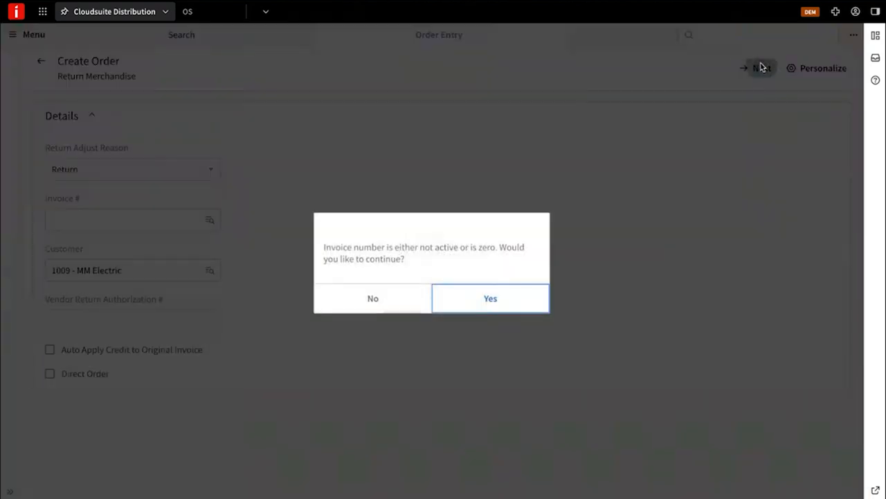
{"action": "left_click", "coordinate": [501, 300]}
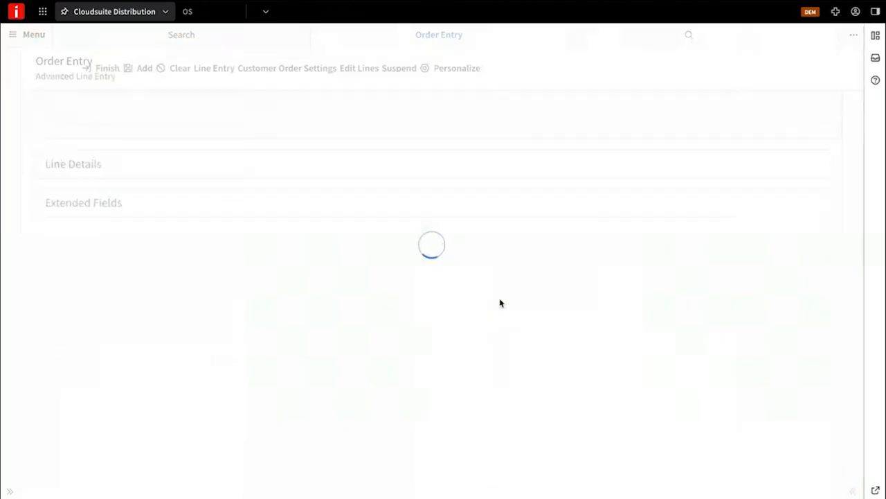
Step: Add the DW1332 drill bit 1/2 in as a return line at the non-promotional price and submit its return details
{"action": "left_click", "coordinate": [175, 269]}
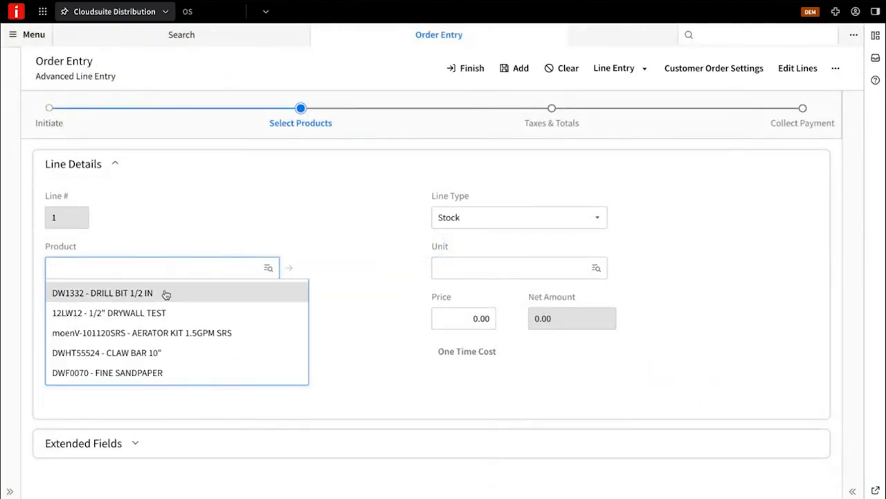
{"action": "left_click", "coordinate": [166, 295]}
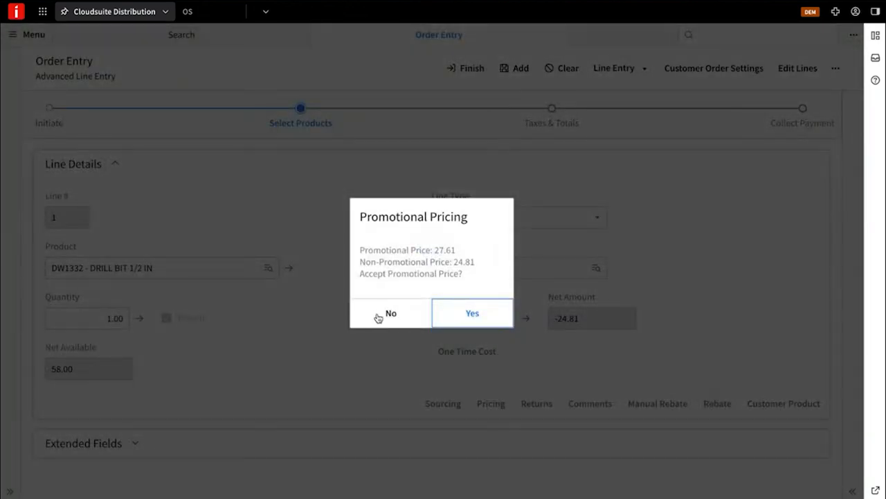
{"action": "left_click", "coordinate": [380, 315]}
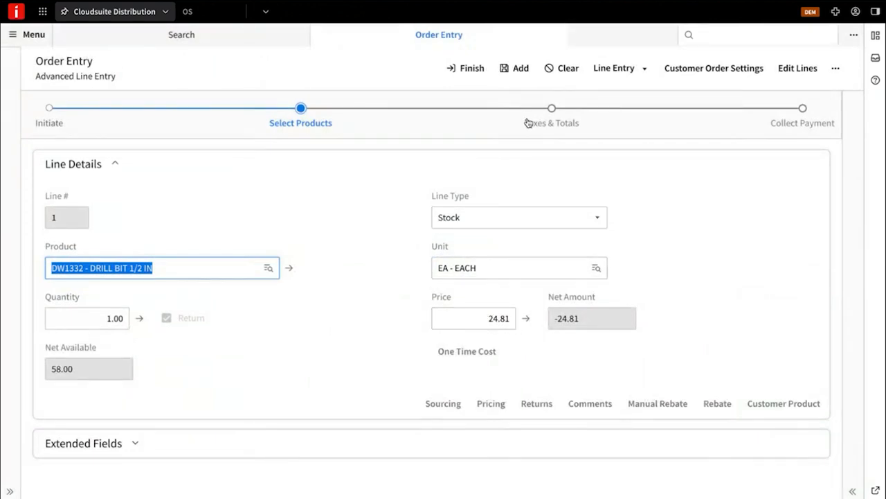
{"action": "left_click", "coordinate": [521, 70]}
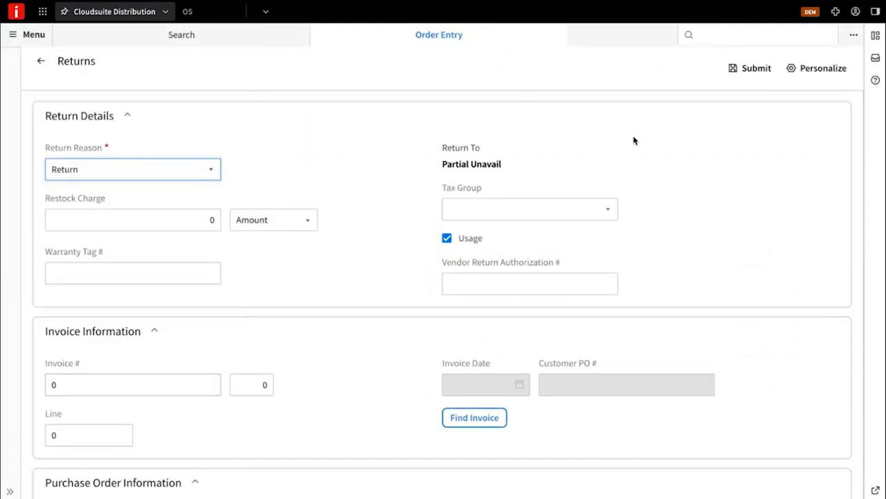
{"action": "left_click", "coordinate": [746, 75]}
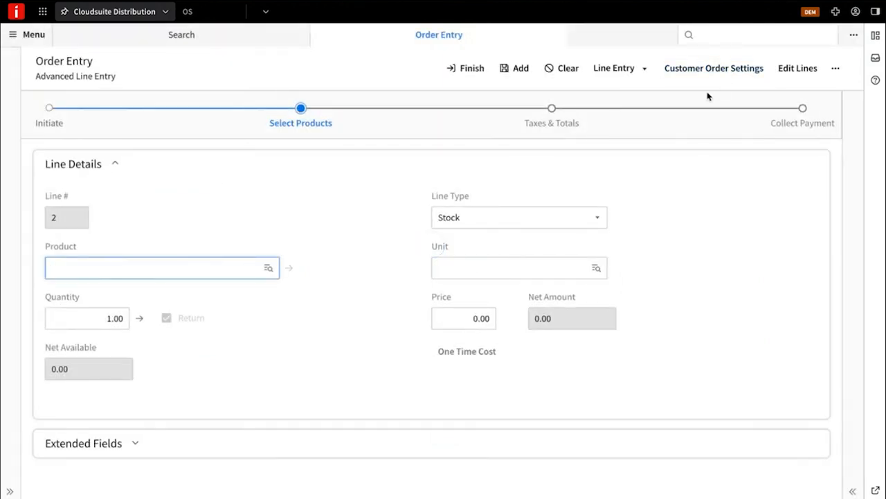
Step: Proceed to payment collection and set the refund's payment type to STORE CREDIT
{"action": "left_click", "coordinate": [791, 124]}
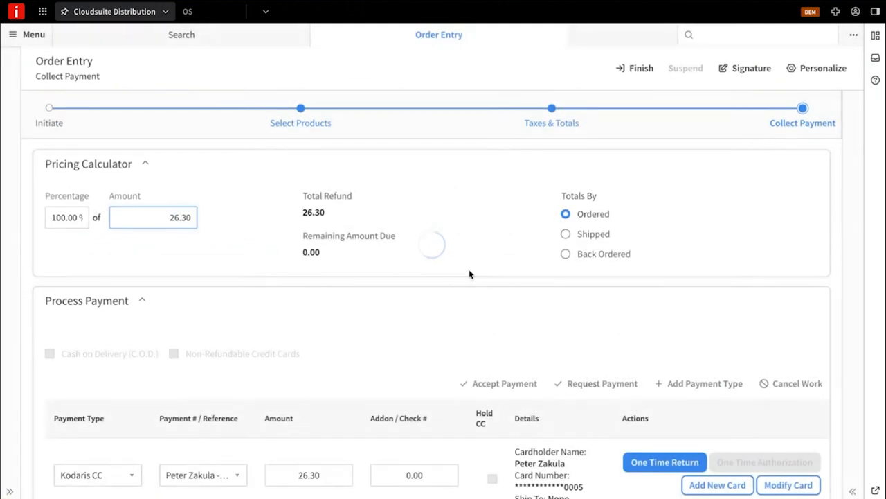
{"action": "scroll", "coordinate": [329, 325], "scroll_direction": "down", "scroll_amount": 1}
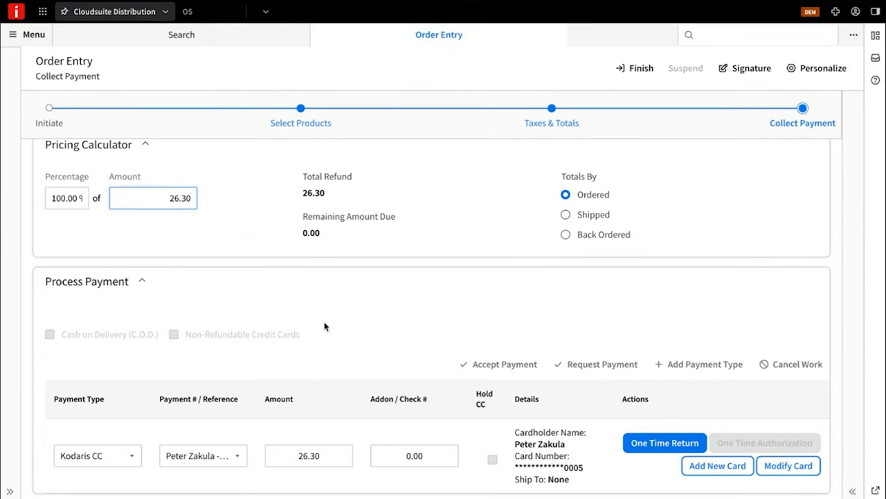
{"action": "left_click", "coordinate": [131, 456]}
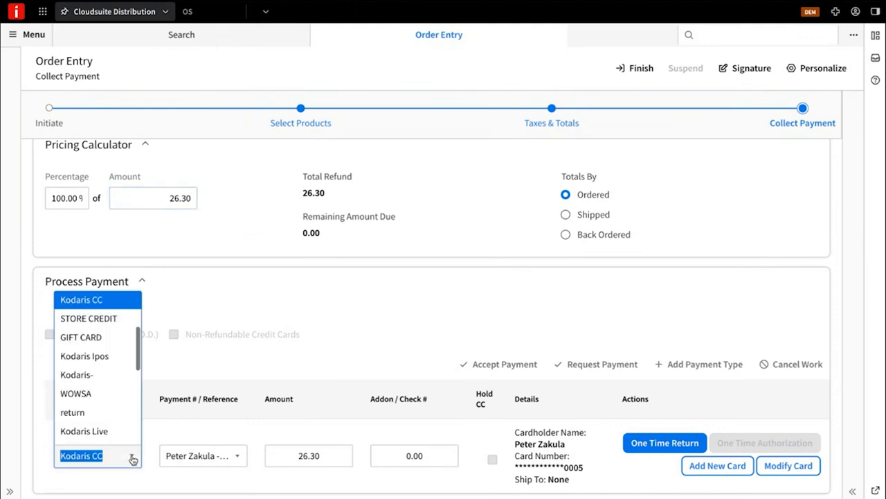
{"action": "left_click", "coordinate": [119, 321]}
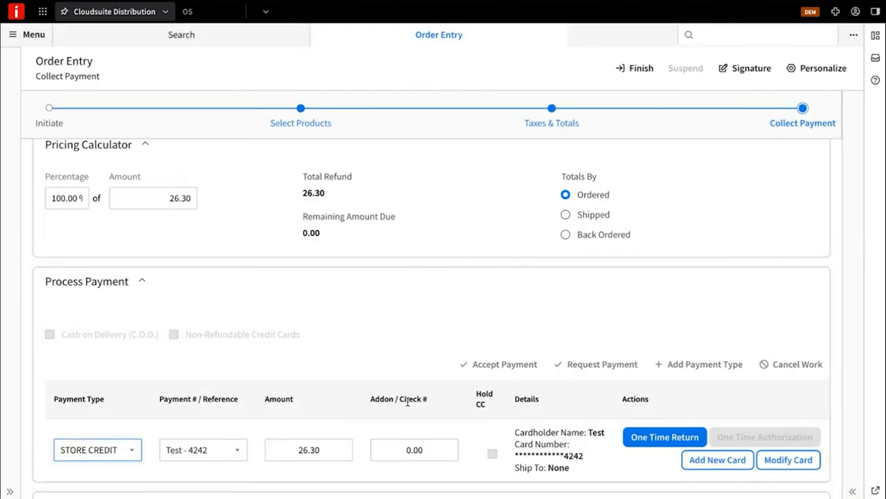
Step: Process a one-time return to store credit, identifying the customer by customer account, and finish the order
{"action": "left_click", "coordinate": [657, 439]}
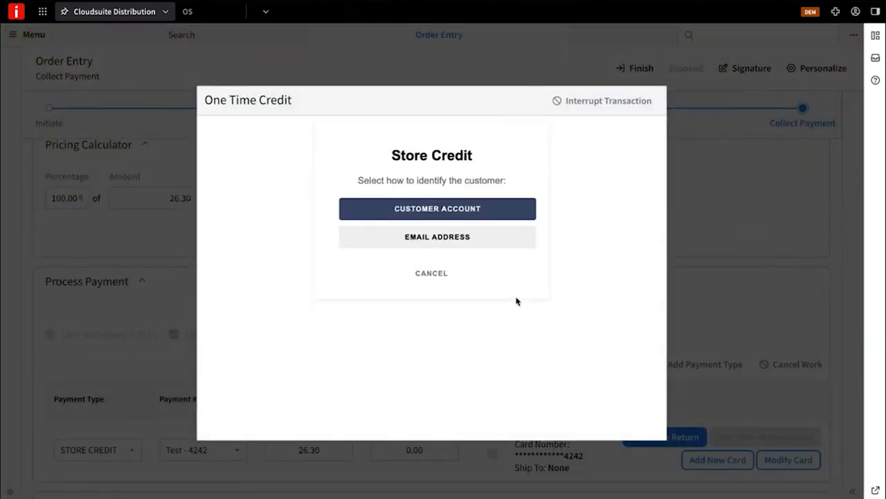
{"action": "left_click", "coordinate": [443, 209]}
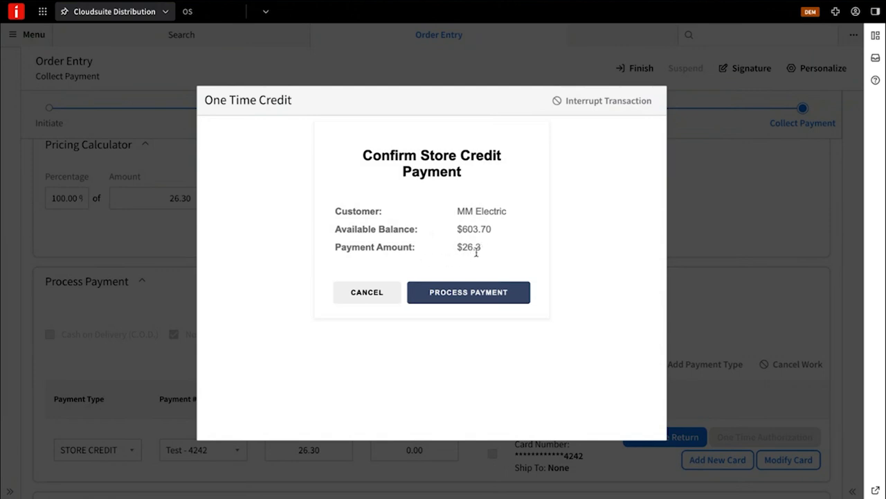
{"action": "left_click", "coordinate": [472, 298]}
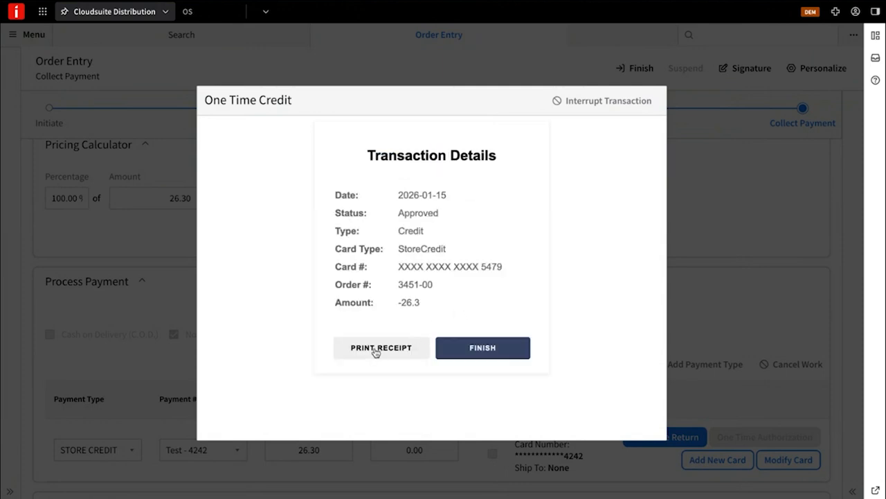
{"action": "left_click", "coordinate": [490, 349]}
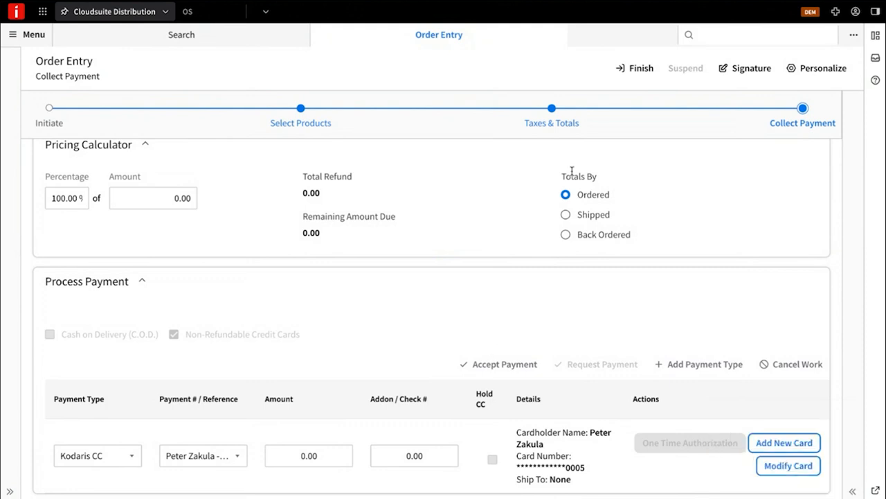
{"action": "left_click", "coordinate": [637, 69]}
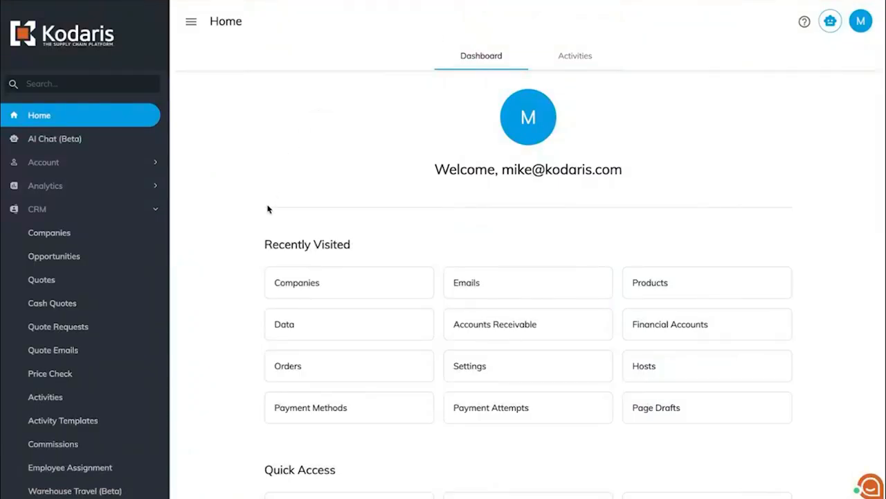
Step: In Kodaris, search the companies for "MM" and open the MM Electric record
{"action": "left_click", "coordinate": [314, 288]}
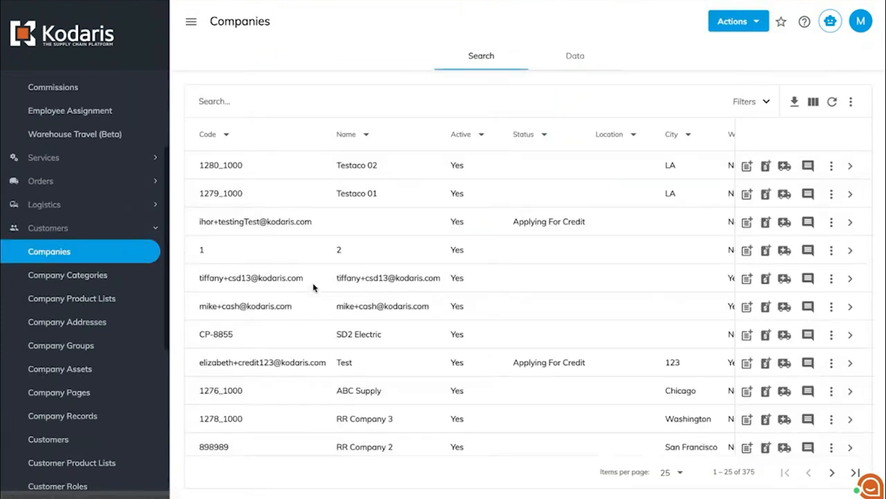
{"action": "left_click", "coordinate": [235, 100]}
{"action": "type", "text": "MM"}
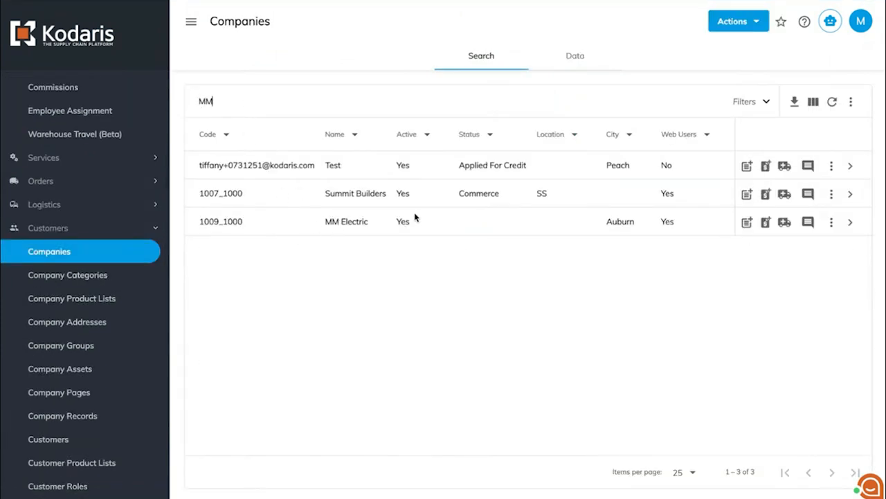
{"action": "left_click", "coordinate": [851, 223]}
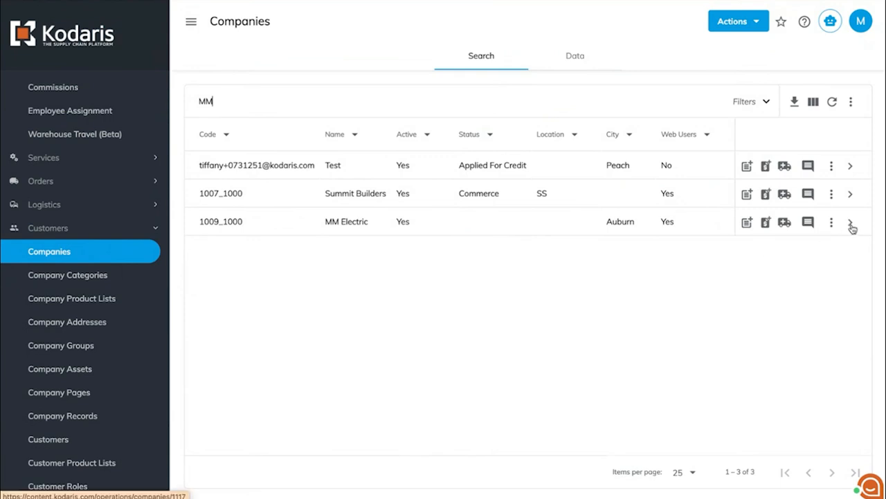
{"action": "left_click", "coordinate": [191, 26]}
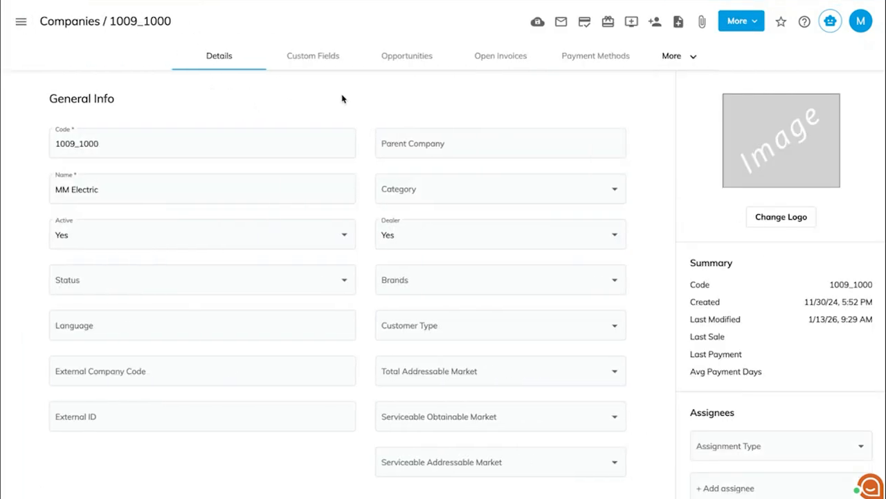
Step: View the payment receipt of the $26.30 WebRefund in the company's accounts receivable
{"action": "left_click", "coordinate": [671, 59]}
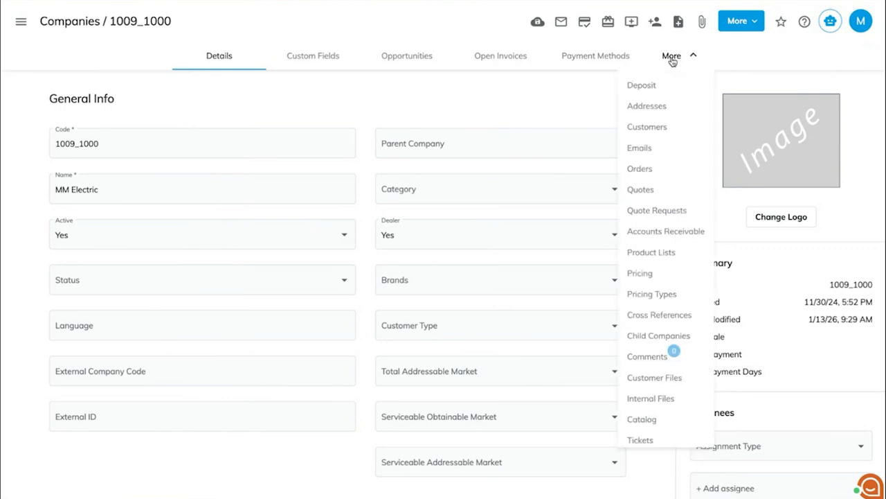
{"action": "left_click", "coordinate": [642, 234]}
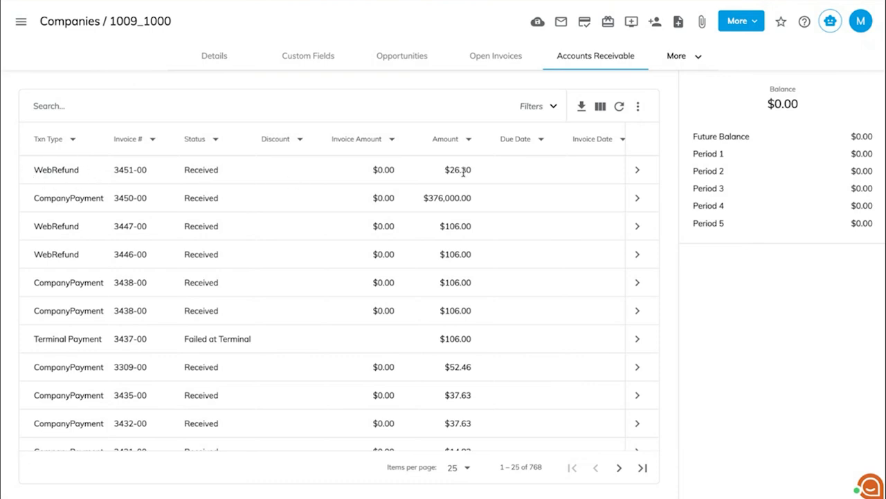
{"action": "left_click", "coordinate": [637, 171]}
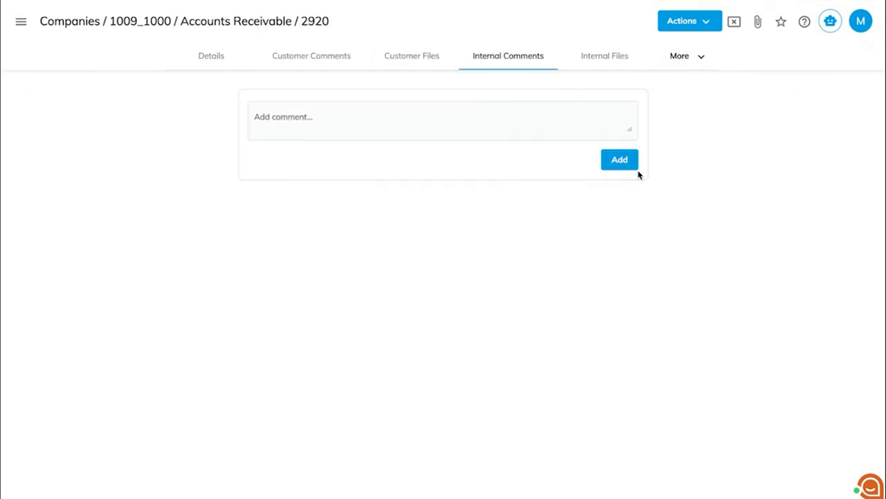
{"action": "left_click", "coordinate": [705, 25]}
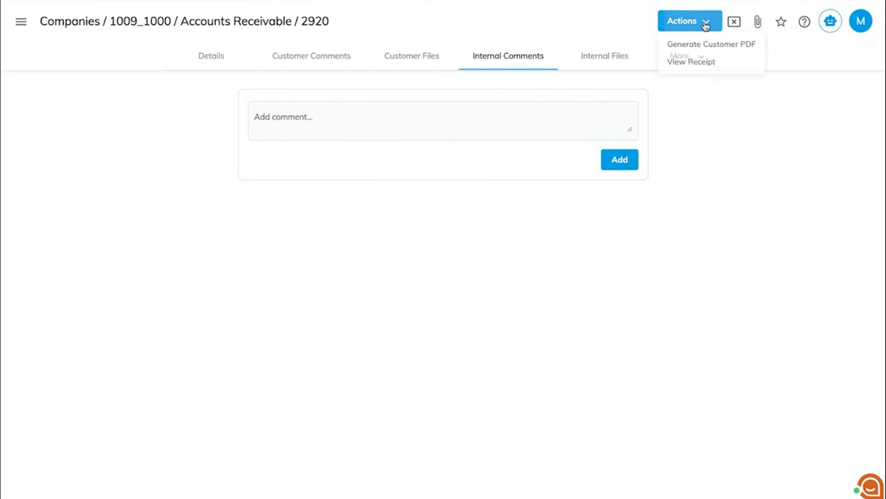
{"action": "left_click", "coordinate": [693, 64]}
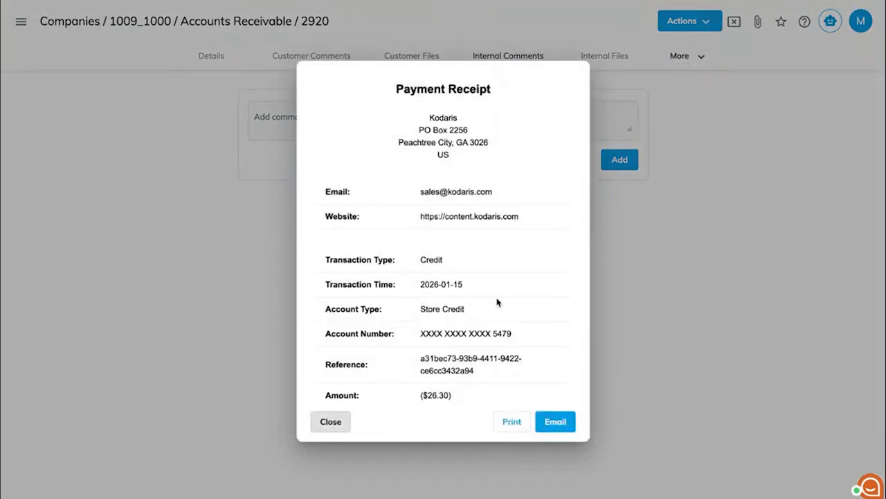
{"action": "left_click", "coordinate": [333, 423]}
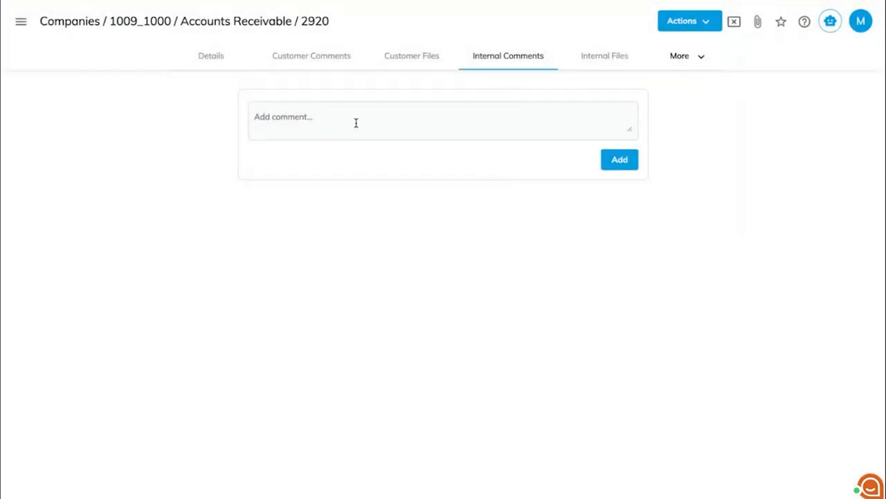
Step: Review the StoreCredit record in the company's financial accounts, and return to the company details
{"action": "left_click", "coordinate": [261, 18]}
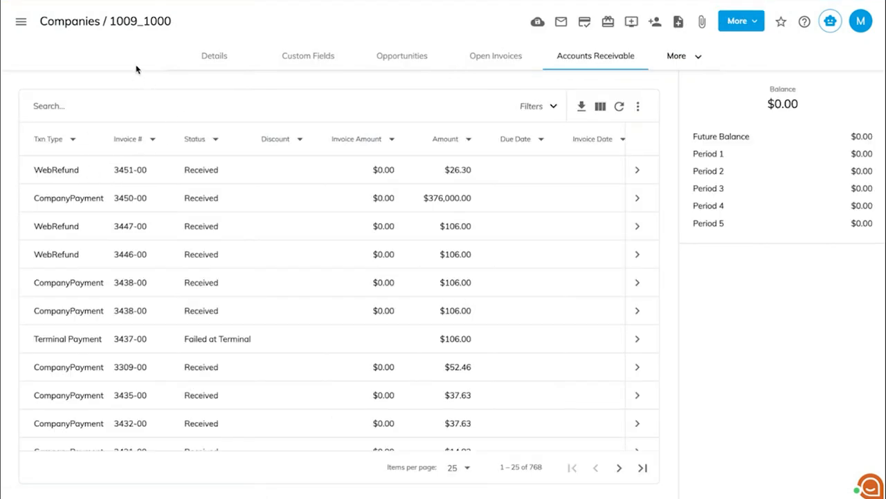
{"action": "left_click", "coordinate": [686, 58]}
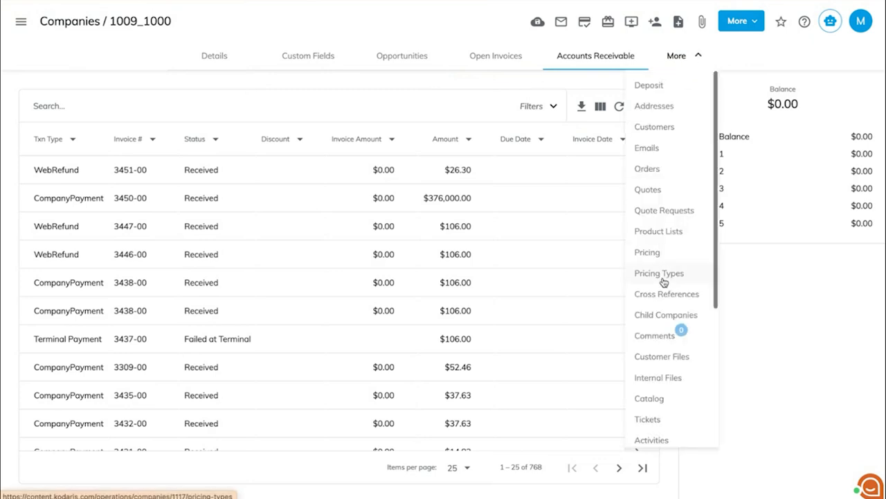
{"action": "scroll", "coordinate": [664, 282], "scroll_direction": "down", "scroll_amount": 3}
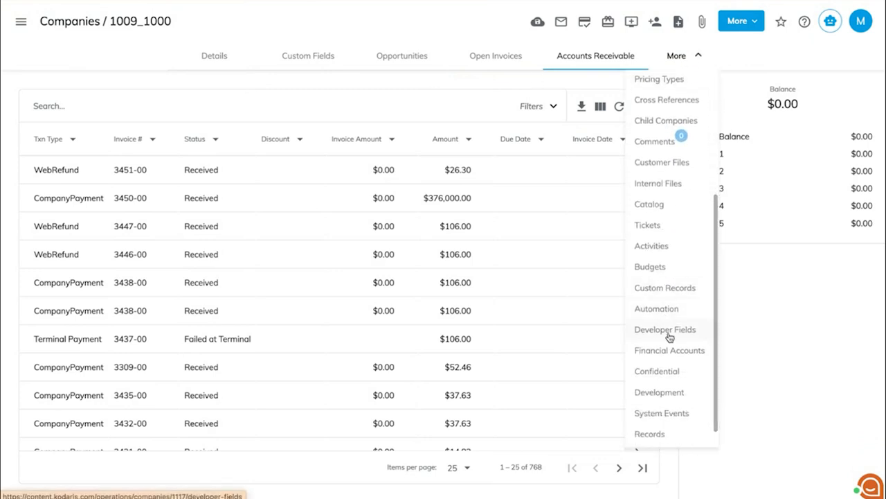
{"action": "left_click", "coordinate": [669, 351]}
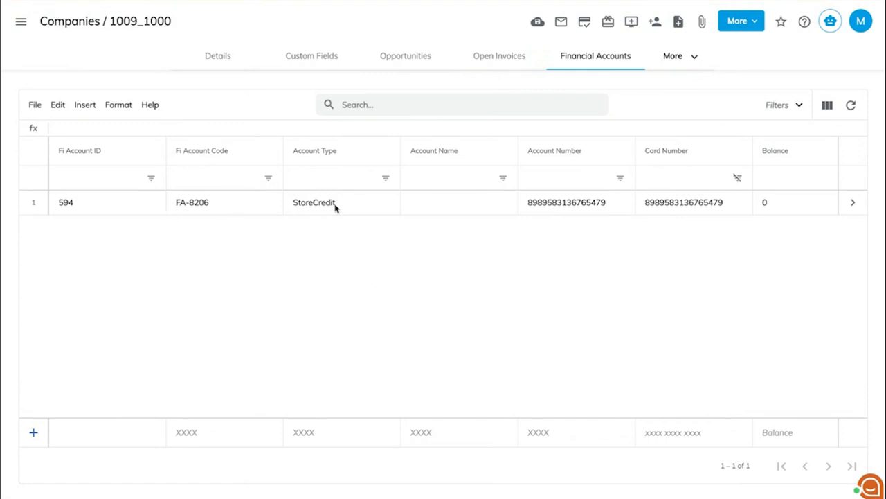
{"action": "left_click", "coordinate": [853, 206]}
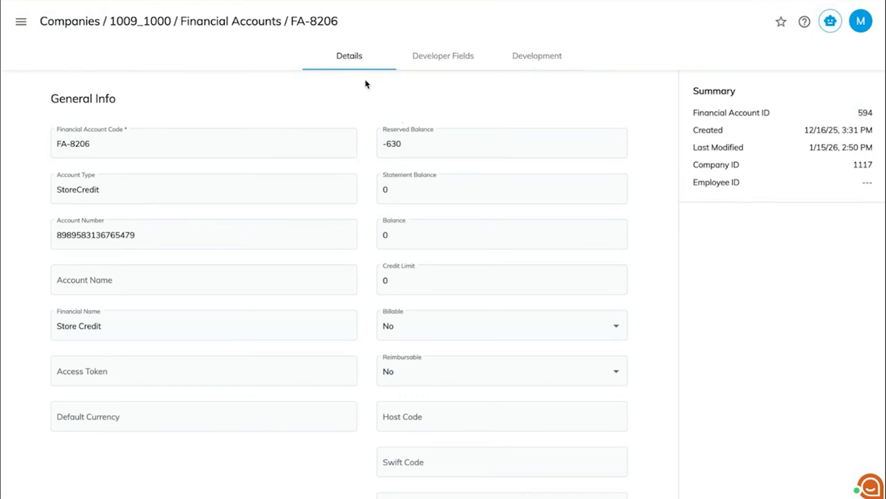
{"action": "left_click", "coordinate": [140, 23]}
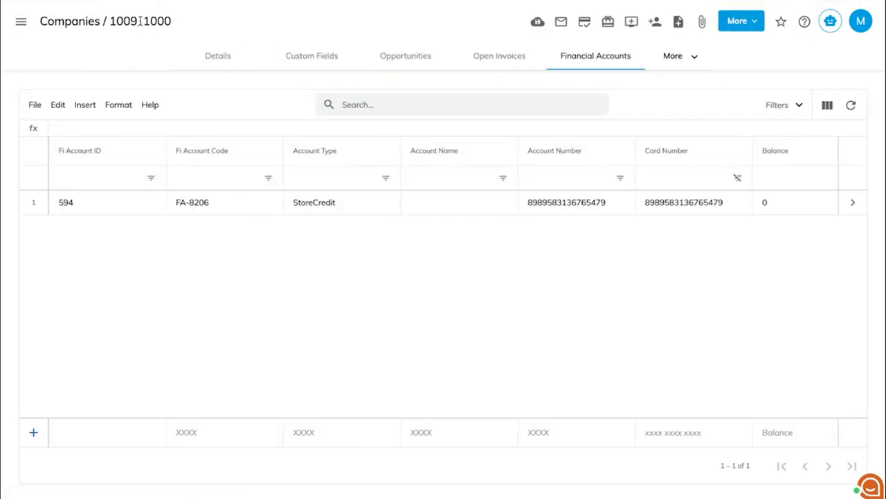
{"action": "left_click", "coordinate": [222, 61]}
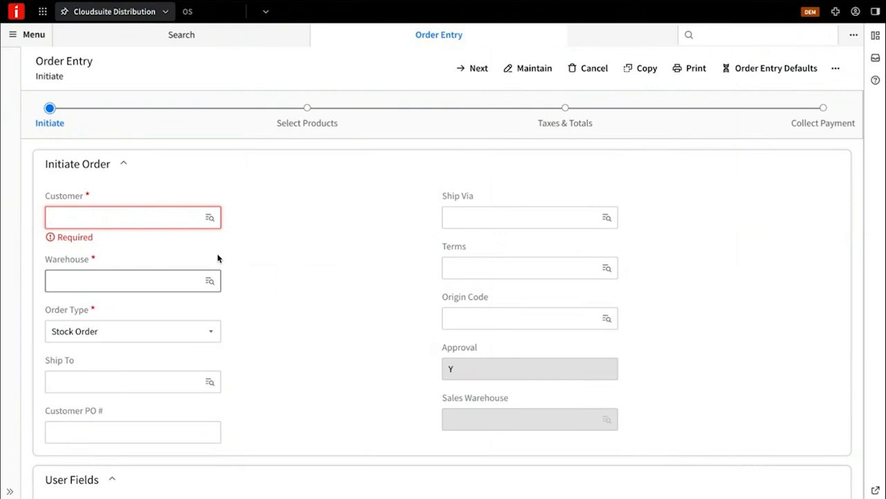
Step: In CloudSuite Distribution, initiate a stock order for MM Electric and add one DWHT55524 - CLAW BAR 10" as its product line
{"action": "left_click", "coordinate": [158, 225]}
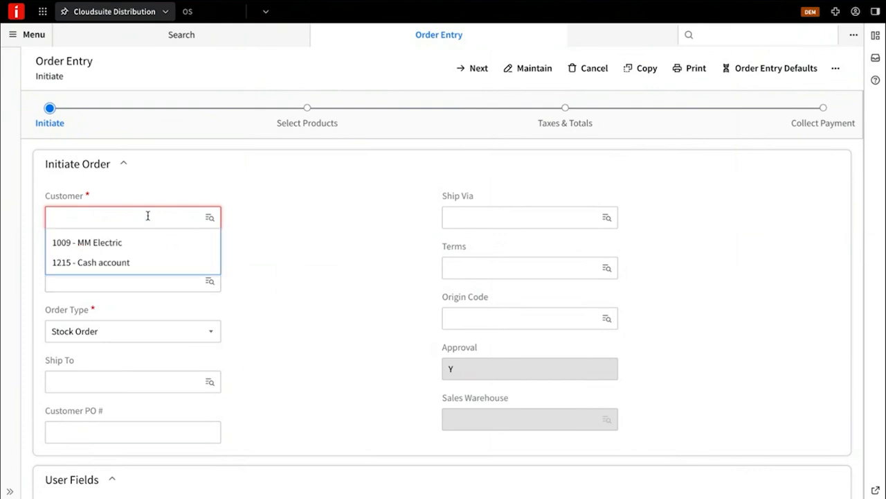
{"action": "left_click", "coordinate": [135, 248]}
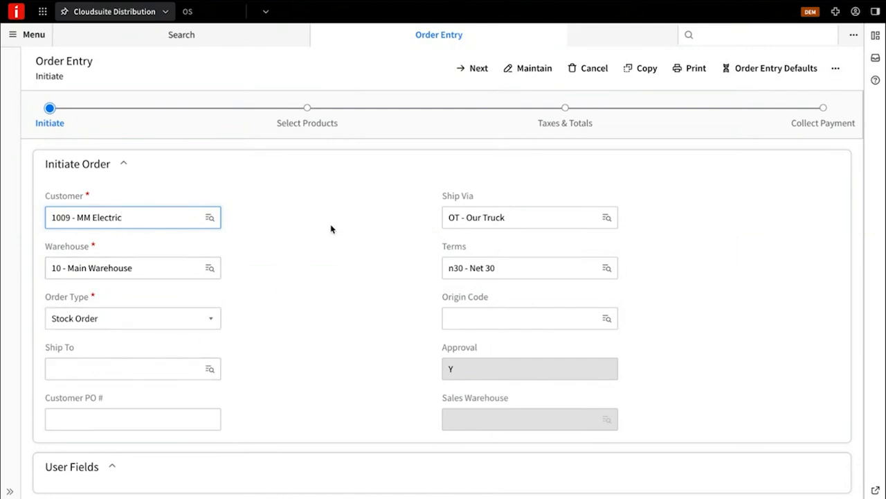
{"action": "left_click", "coordinate": [471, 70]}
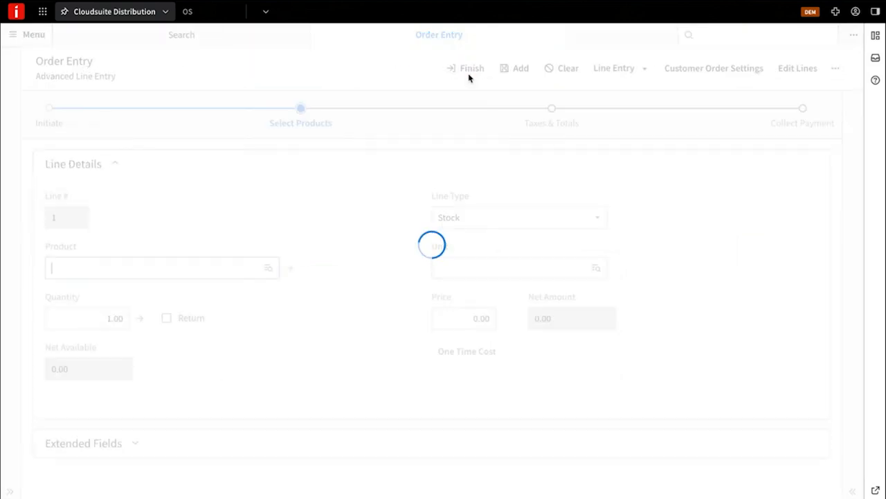
{"action": "left_click", "coordinate": [189, 268]}
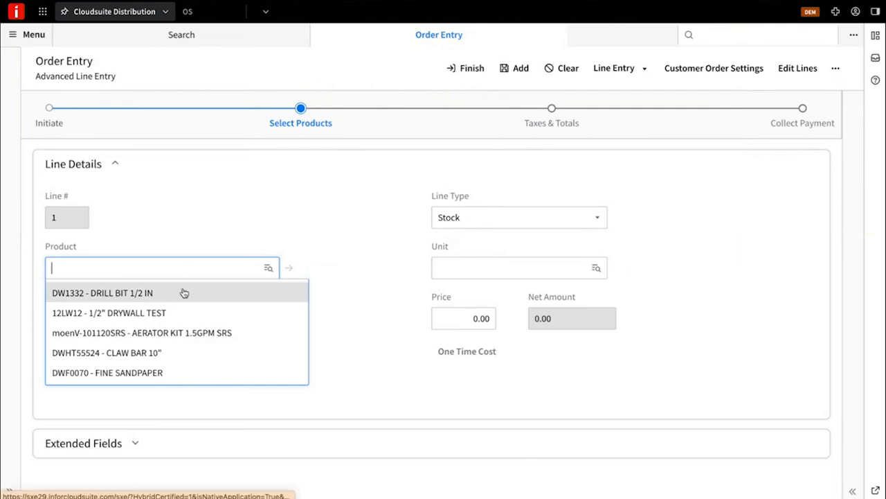
{"action": "left_click", "coordinate": [174, 355]}
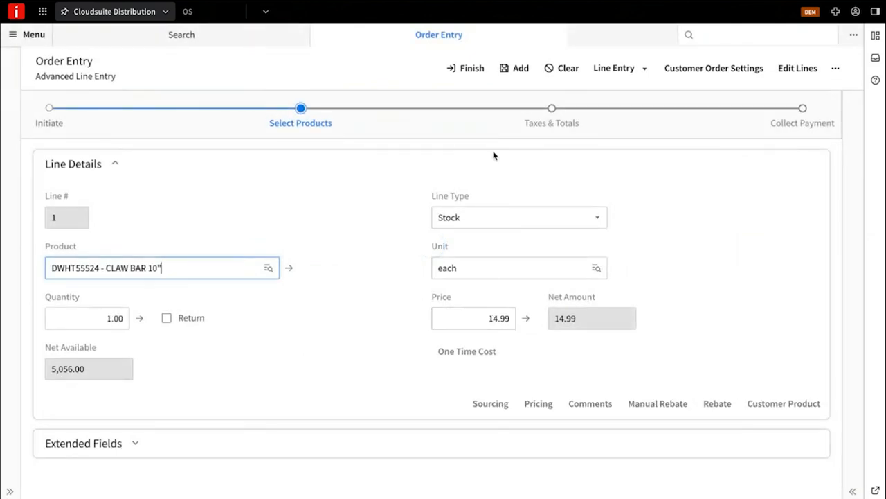
{"action": "left_click", "coordinate": [510, 68]}
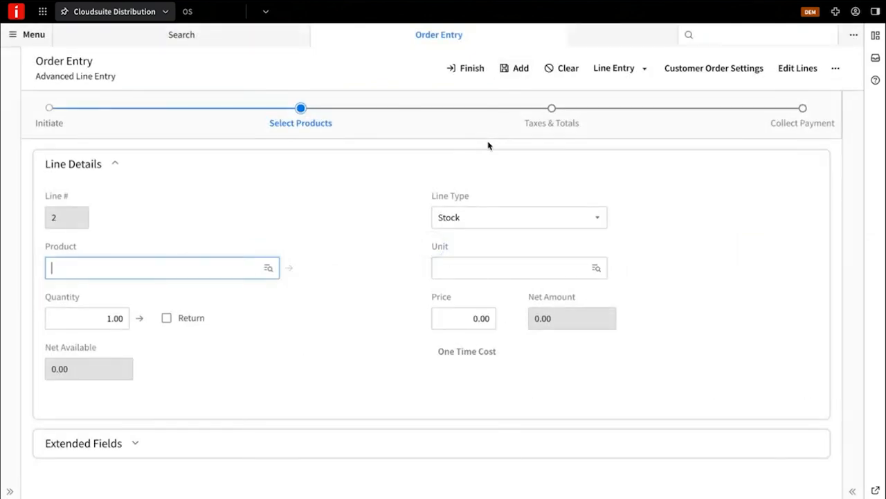
Step: Proceed to payment collection for the claw bar order and set its payment type to STORE CREDIT
{"action": "left_click", "coordinate": [790, 131]}
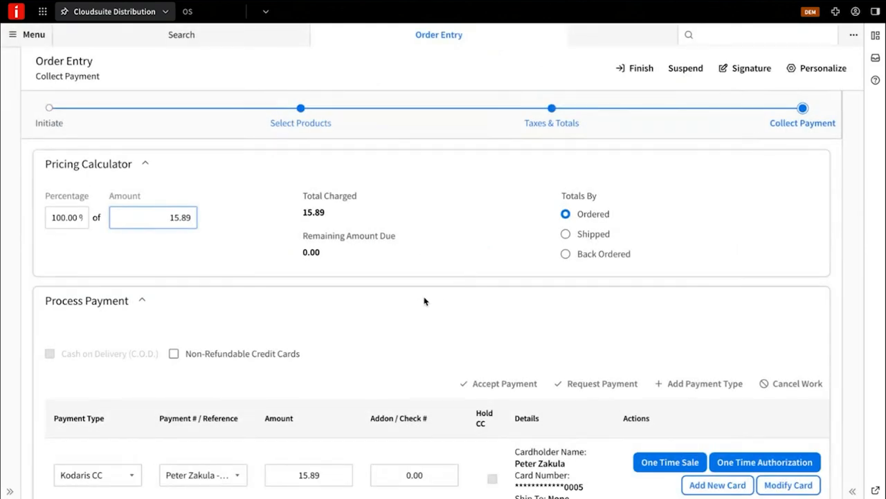
{"action": "scroll", "coordinate": [419, 303], "scroll_direction": "down", "scroll_amount": 1}
{"action": "scroll", "coordinate": [419, 303], "scroll_direction": "down", "scroll_amount": 1}
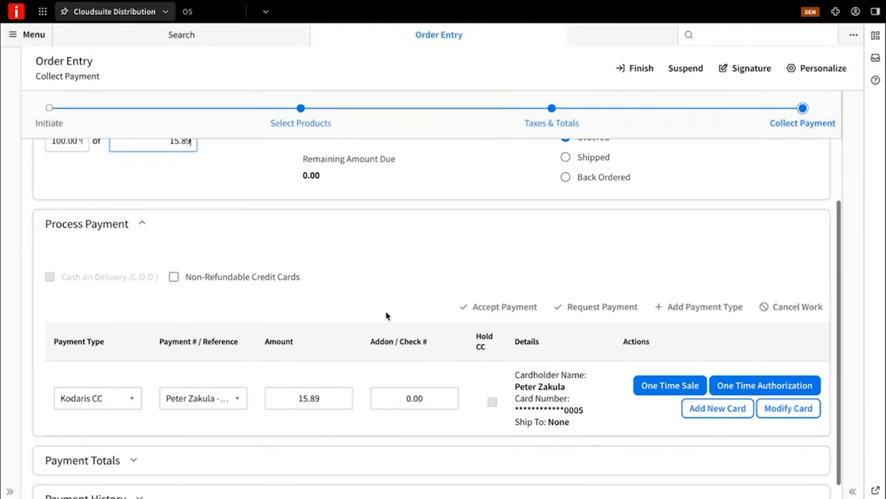
{"action": "left_click", "coordinate": [133, 397]}
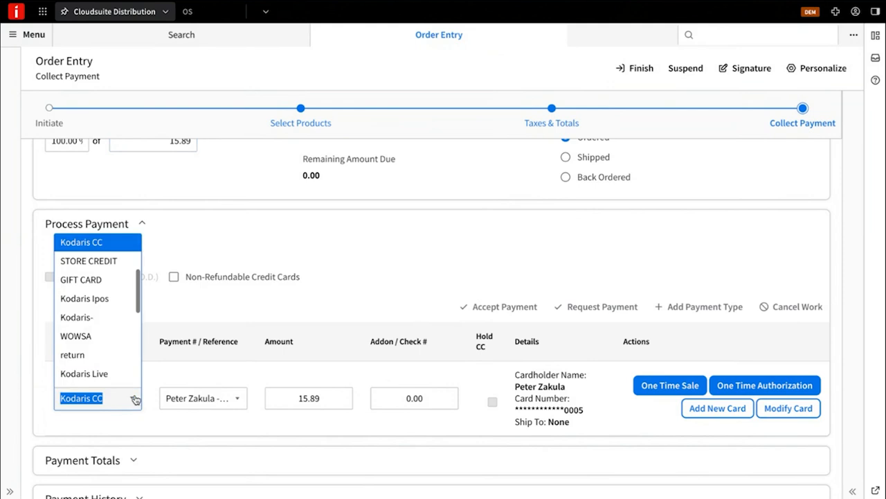
{"action": "left_click", "coordinate": [113, 261]}
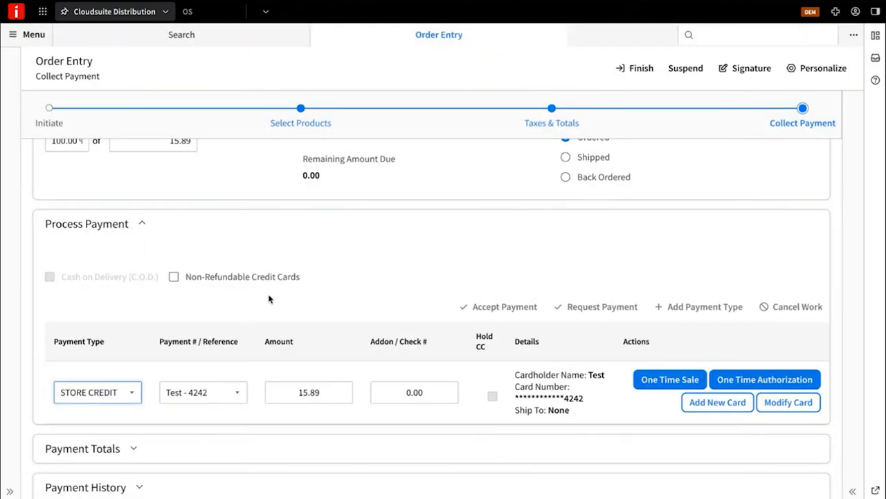
Step: Process a one-time sale of $15.89 from store credit, identifying the customer by customer account
{"action": "left_click", "coordinate": [667, 383]}
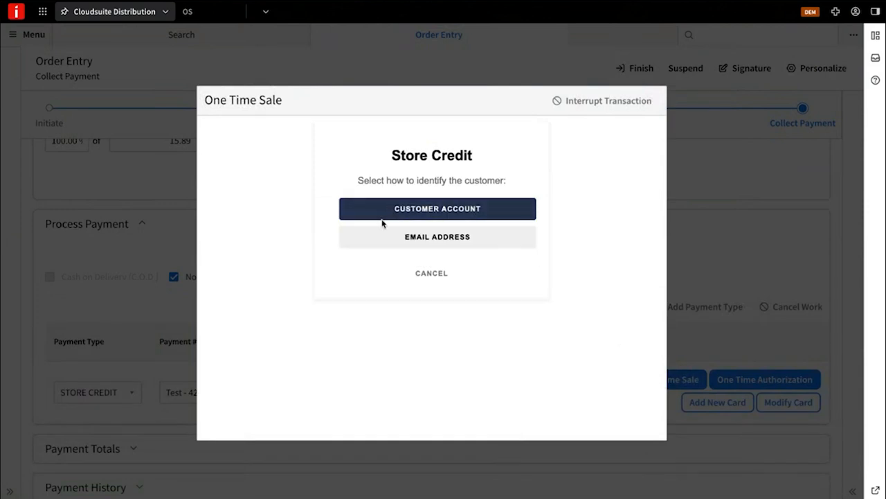
{"action": "left_click", "coordinate": [427, 213]}
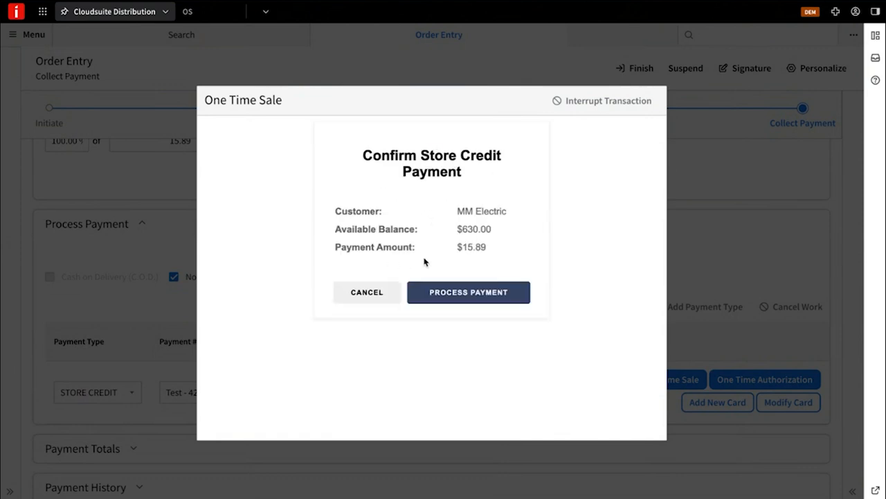
{"action": "left_click", "coordinate": [469, 294]}
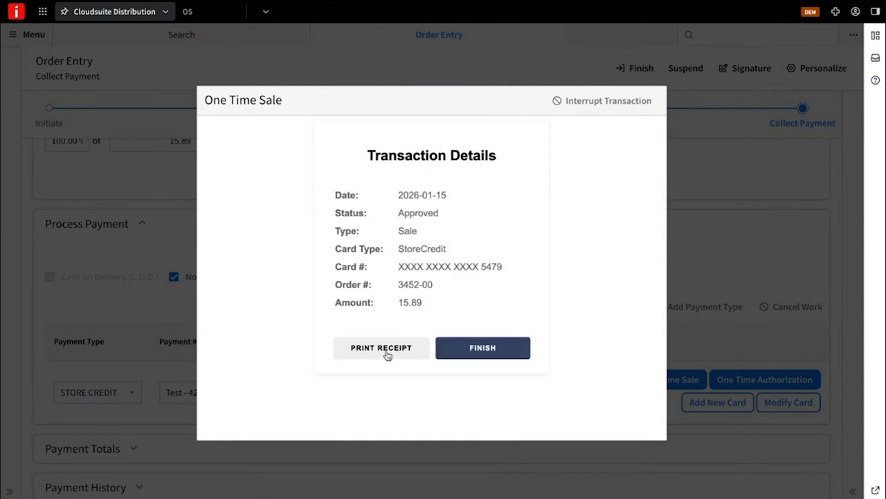
{"action": "left_click", "coordinate": [493, 354]}
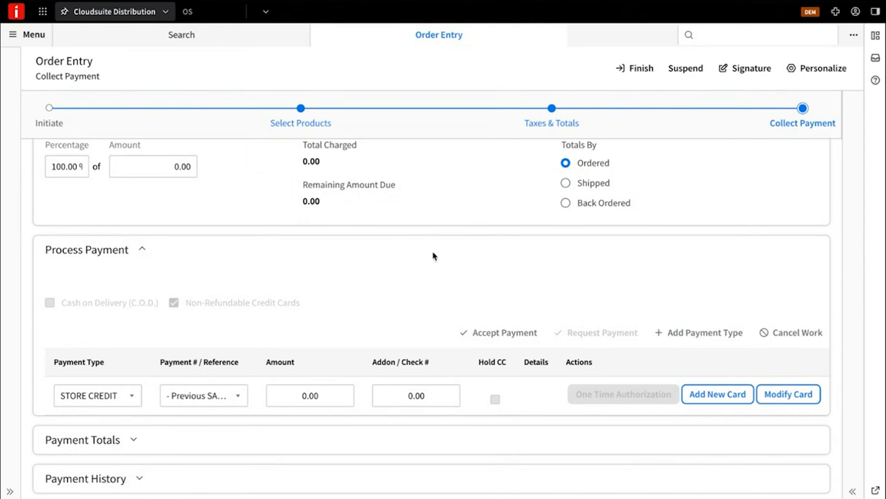
Step: Expand the order's payment history, and finish the order, setting it as shipped
{"action": "left_click", "coordinate": [137, 480]}
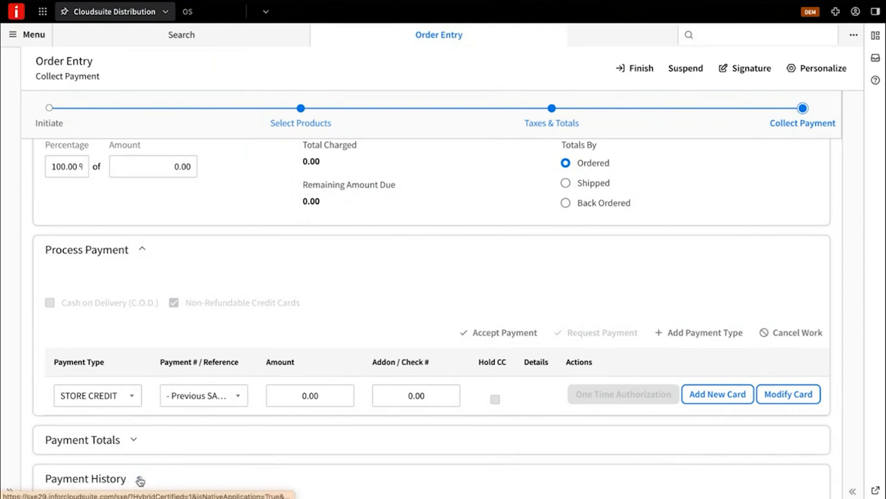
{"action": "scroll", "coordinate": [245, 466], "scroll_direction": "down", "scroll_amount": 1}
{"action": "scroll", "coordinate": [245, 466], "scroll_direction": "up", "scroll_amount": 1}
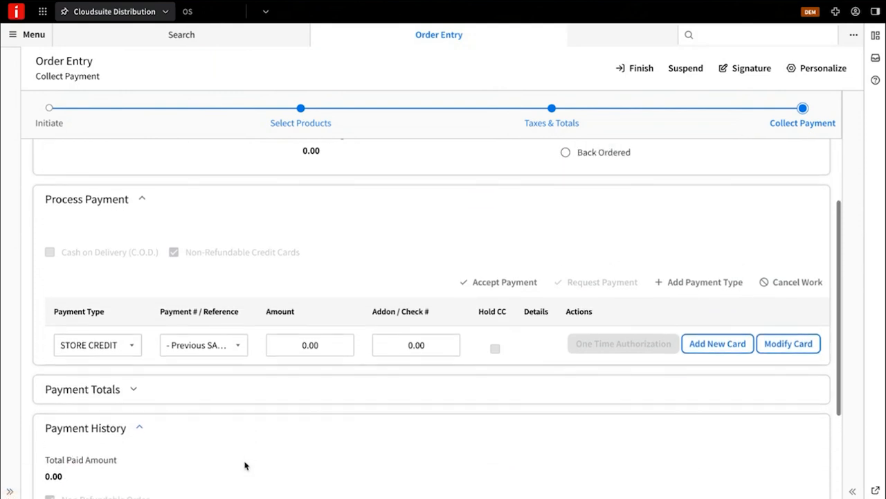
{"action": "left_click", "coordinate": [637, 69]}
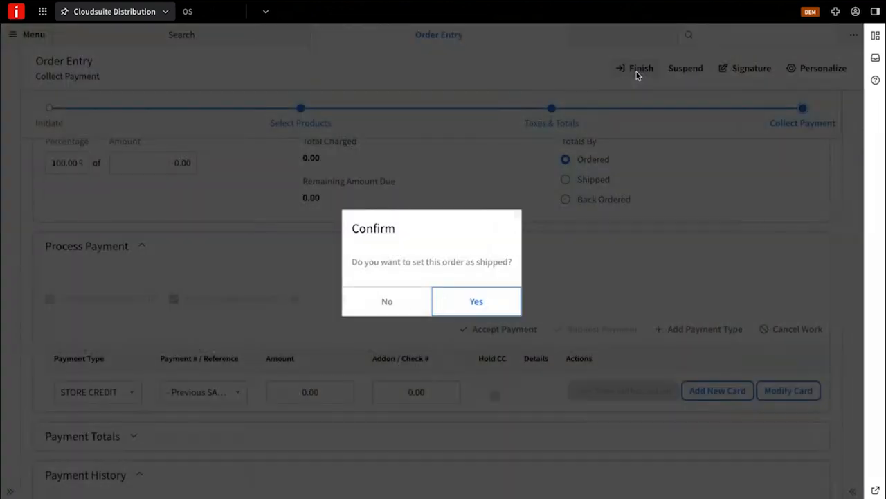
{"action": "left_click", "coordinate": [468, 301]}
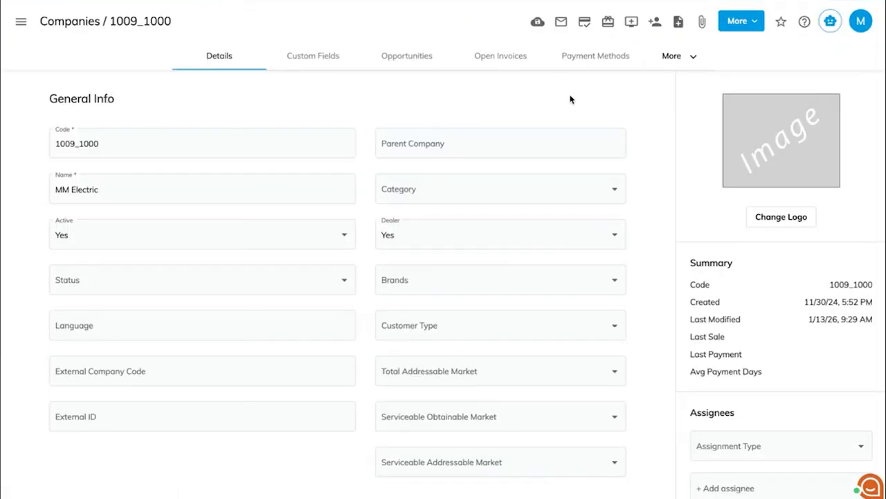
Step: In Kodaris, check the sale in MM Electric's accounts receivable and open the StoreCredit record in its financial accounts
{"action": "left_click", "coordinate": [677, 61]}
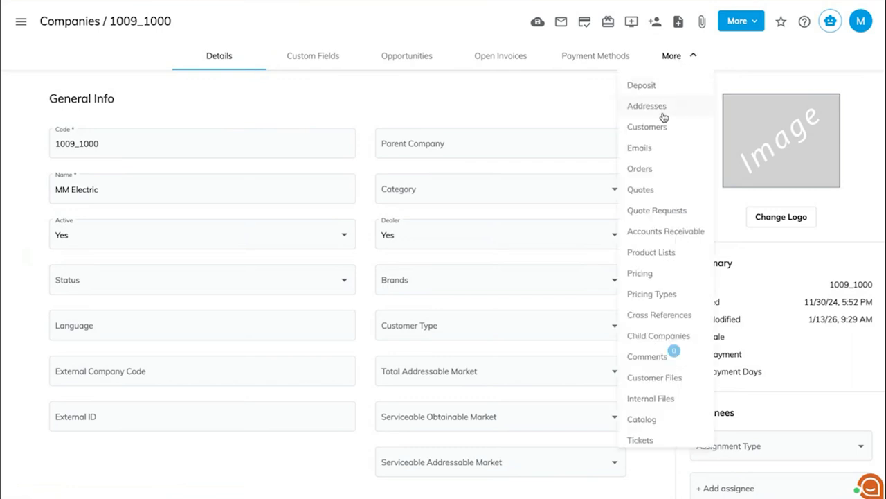
{"action": "left_click", "coordinate": [648, 235]}
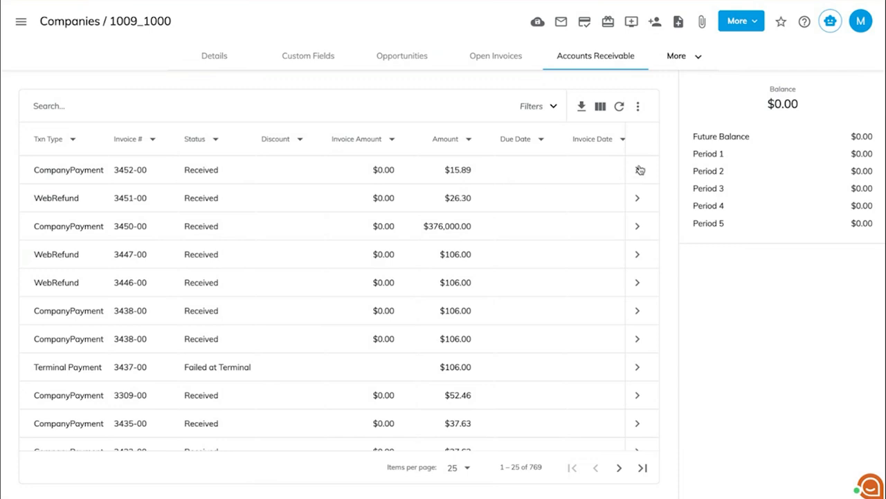
{"action": "left_click", "coordinate": [692, 56]}
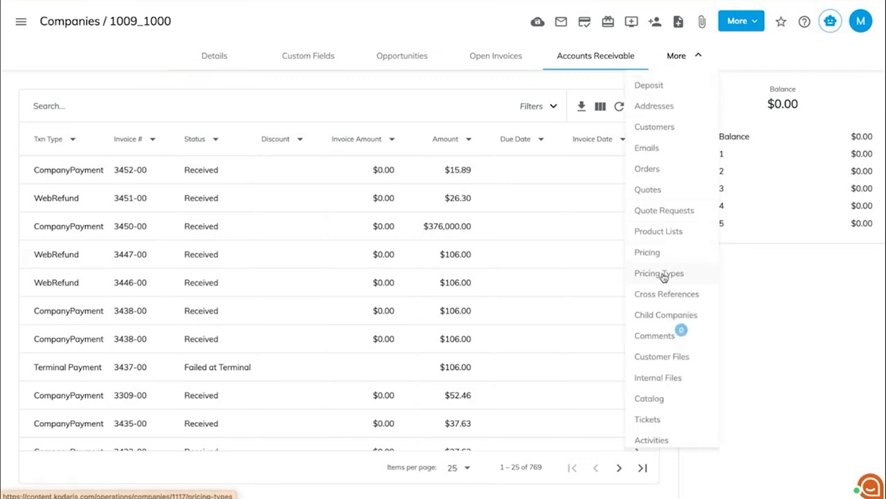
{"action": "scroll", "coordinate": [663, 277], "scroll_direction": "down", "scroll_amount": 3}
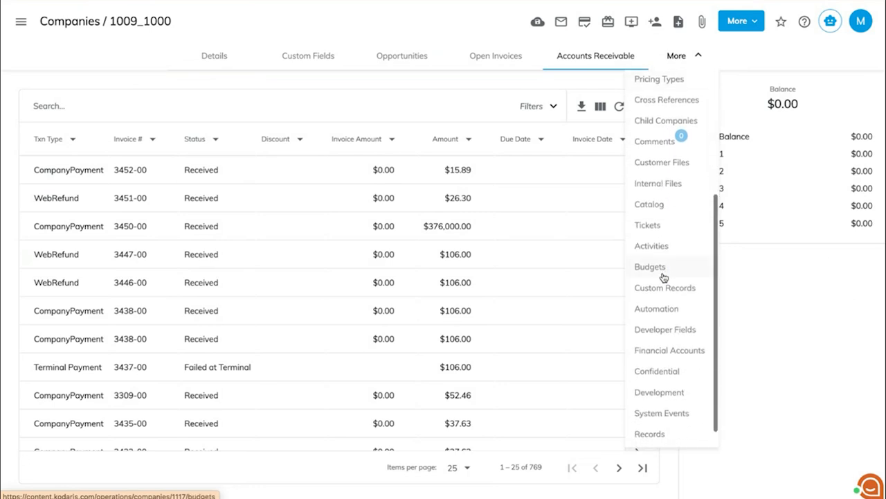
{"action": "left_click", "coordinate": [663, 353]}
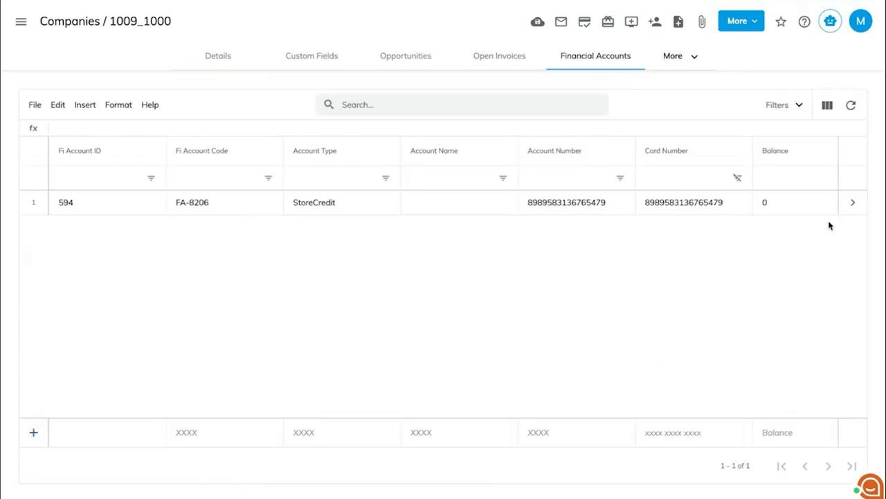
{"action": "left_click", "coordinate": [854, 206]}
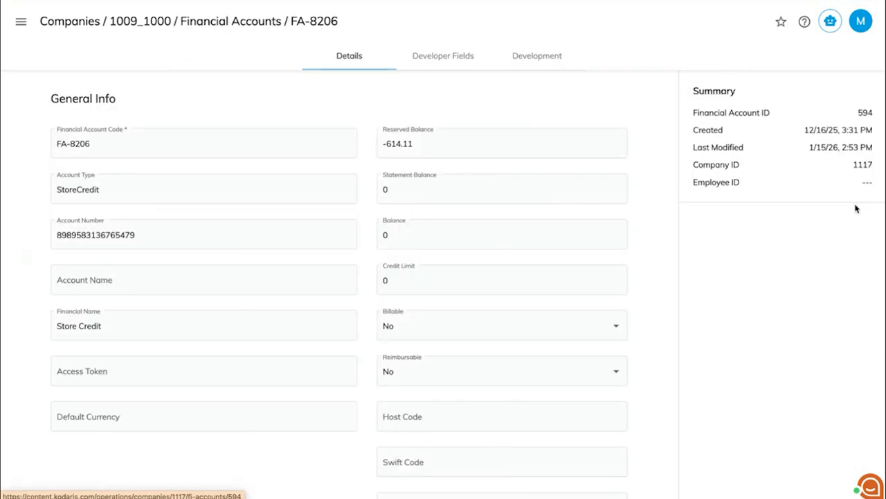